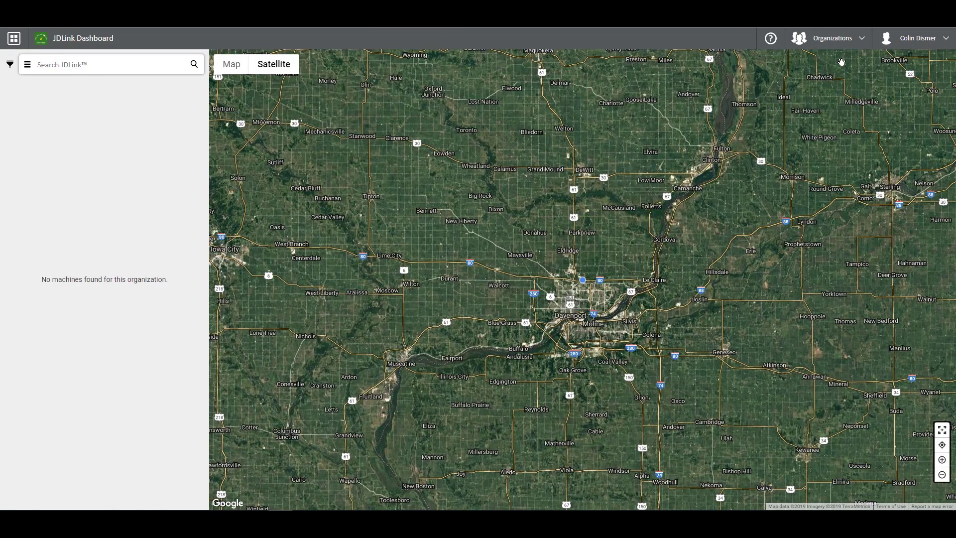
- Open the organization list showing the C&F and John Deere C&F Demo Fleet organizations
click(862, 40)
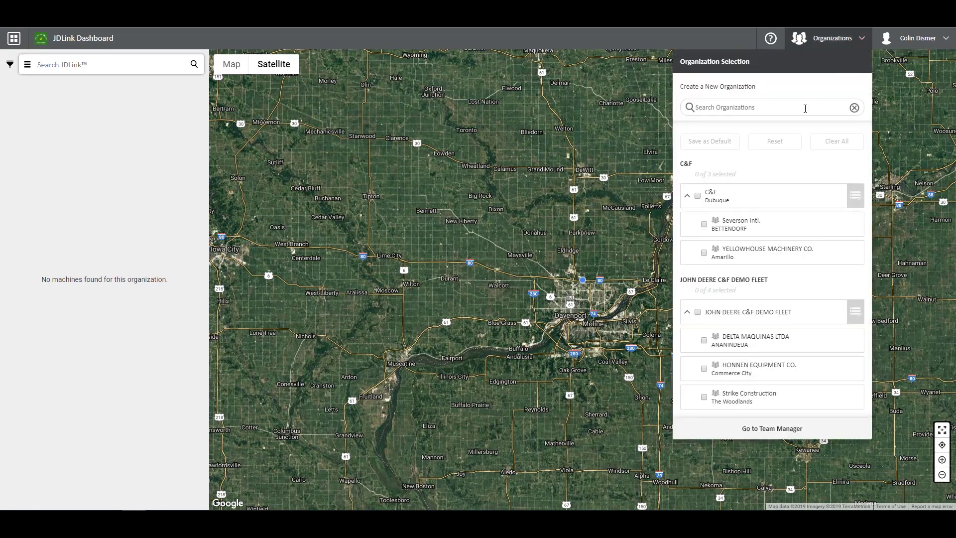
- Make JOHN DEERE C&F DEMO FLEET the active organization and reopen JDLink Dashboard from Tools
click(697, 312)
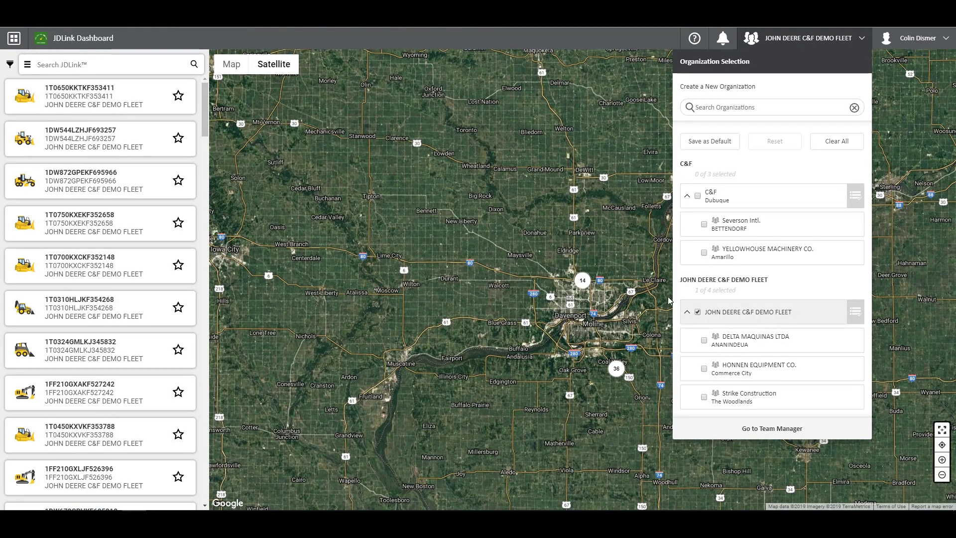
click(279, 143)
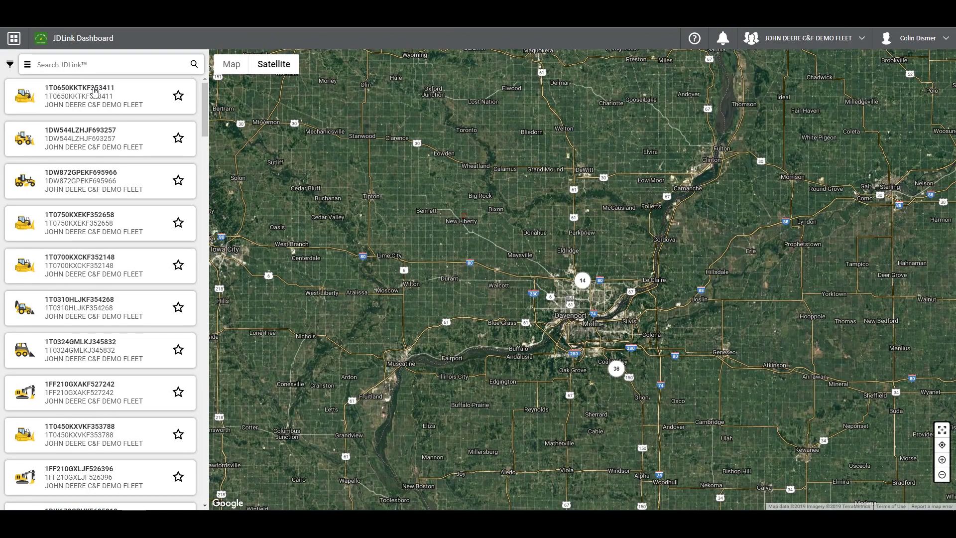
click(12, 41)
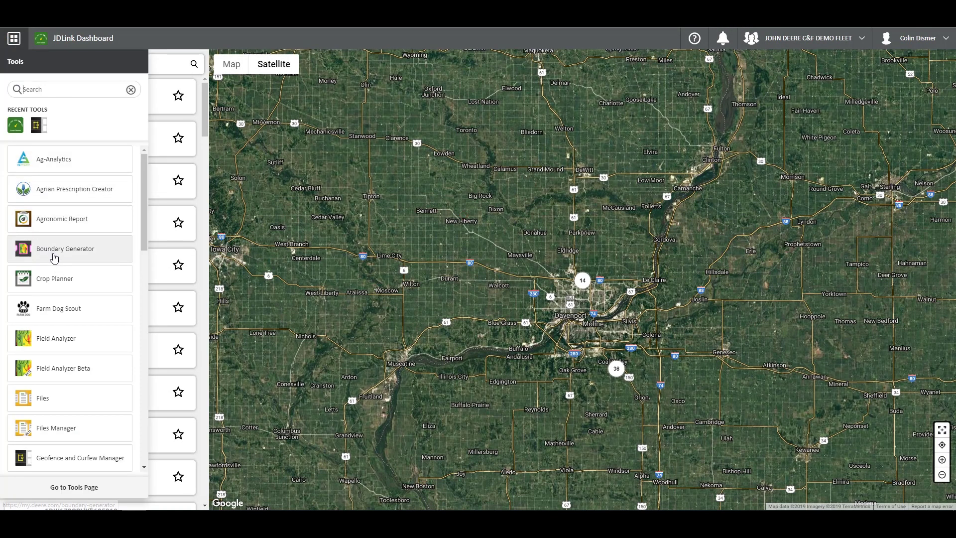
scroll(54, 259, down, 4)
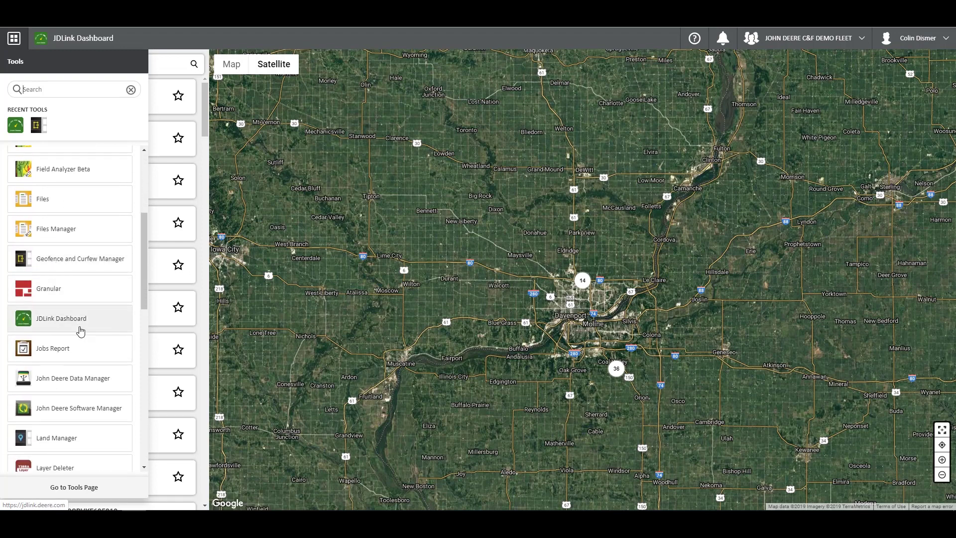
click(81, 328)
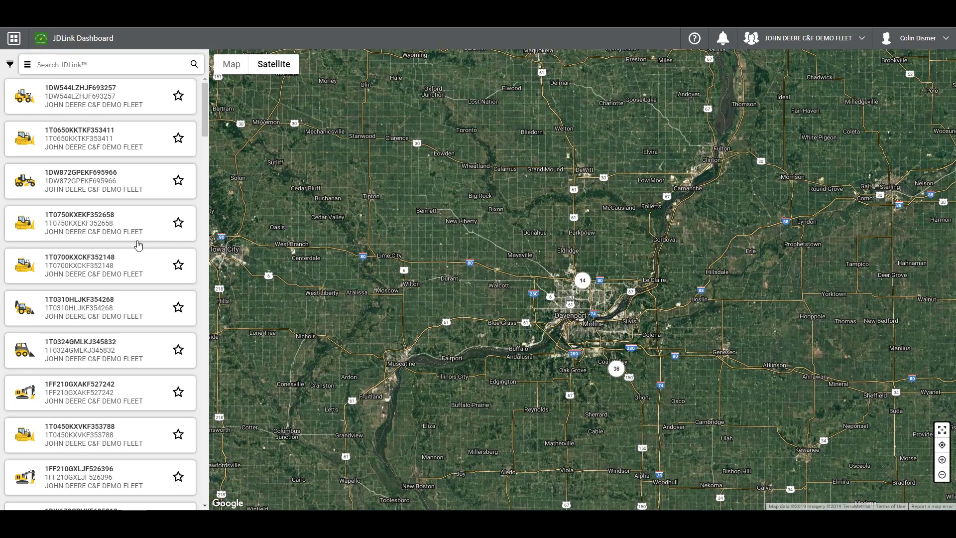
scroll(124, 253, down, 5)
- Show the Filter panel, currently at All Machines with no make, type or model selected
scroll(124, 252, up, 5)
scroll(124, 252, up, 1)
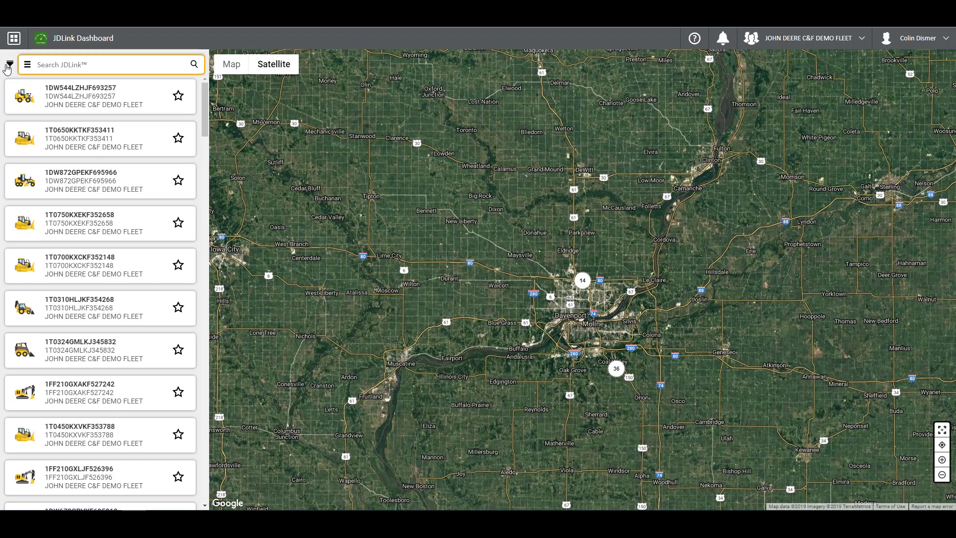
click(10, 64)
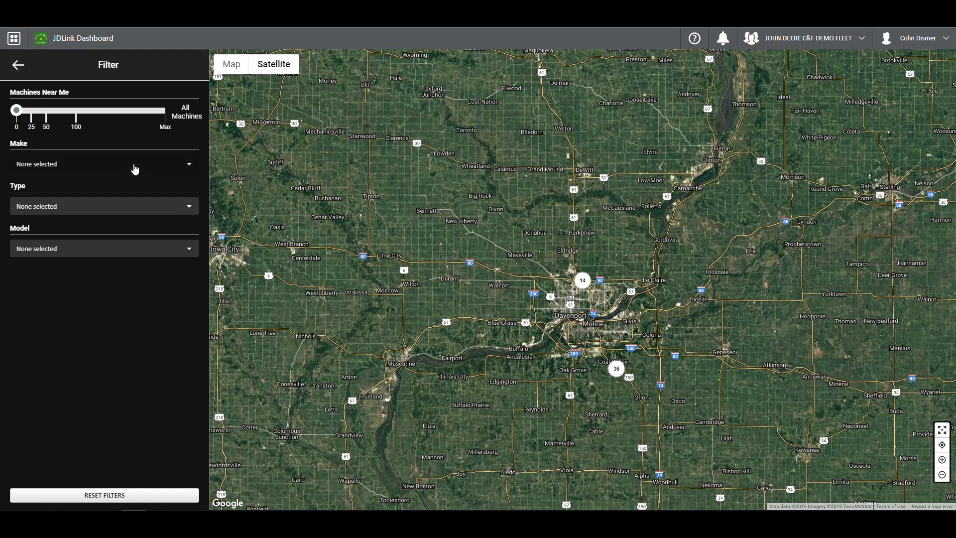
- Filter the fleet to the 844K-III AGGREGATE HANDLER model and open that machine's details
click(133, 168)
click(133, 167)
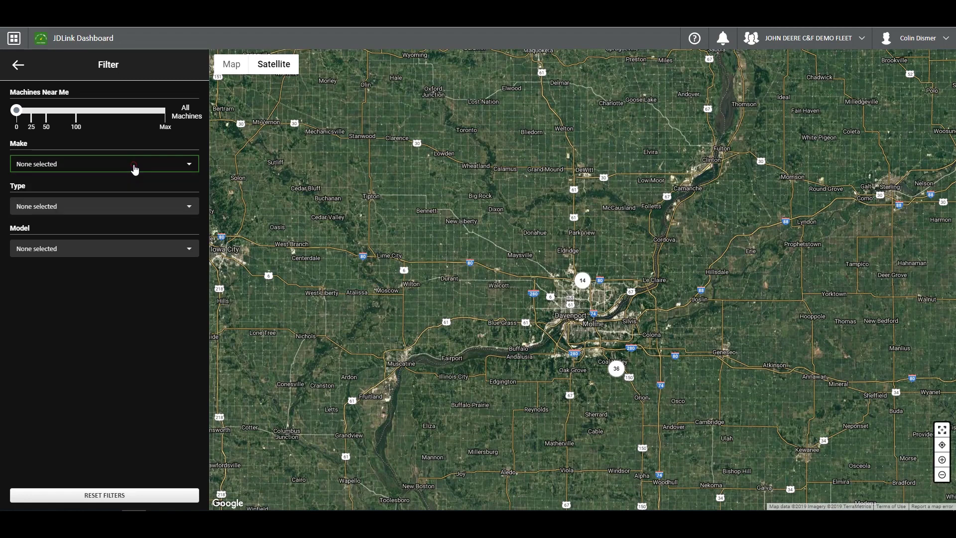
click(124, 209)
click(124, 210)
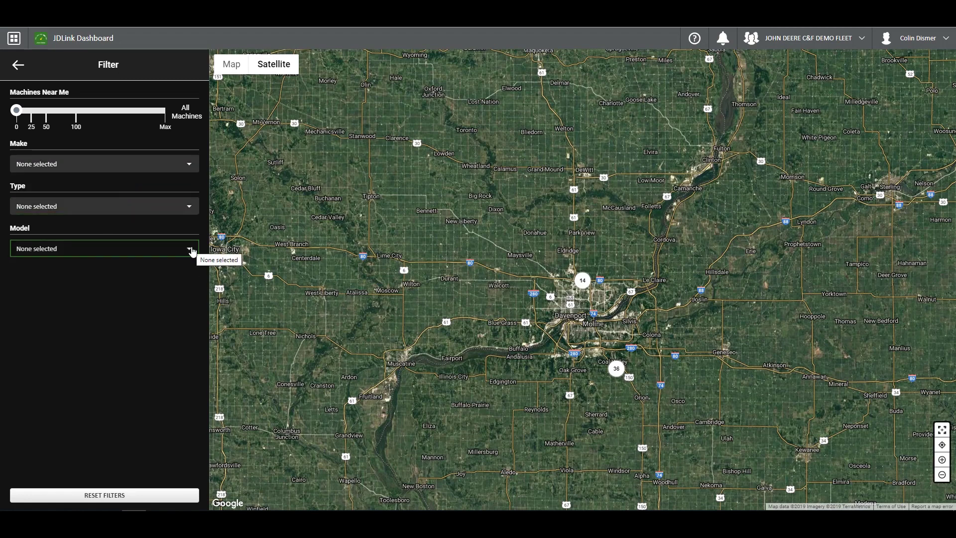
click(192, 253)
scroll(132, 291, down, 10)
scroll(132, 295, down, 10)
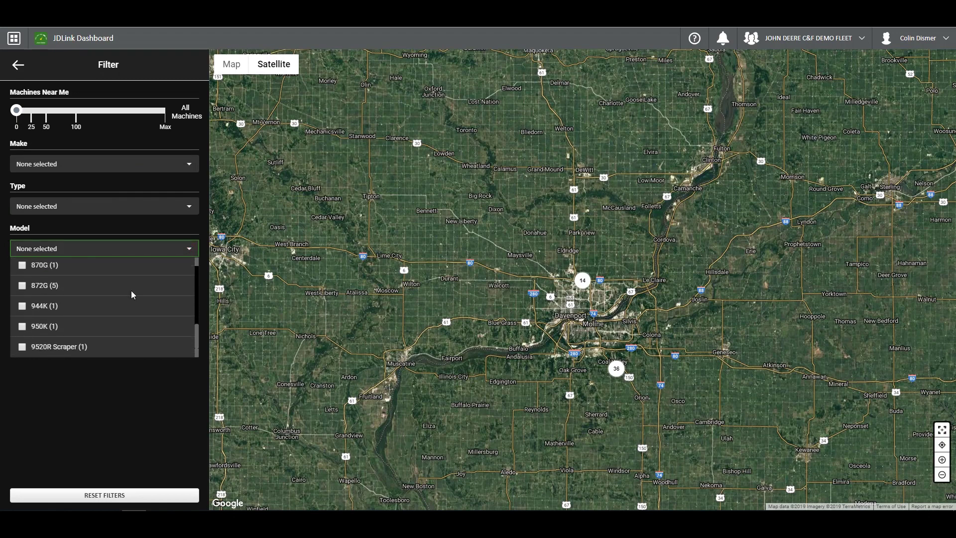
scroll(130, 292, up, 2)
click(128, 274)
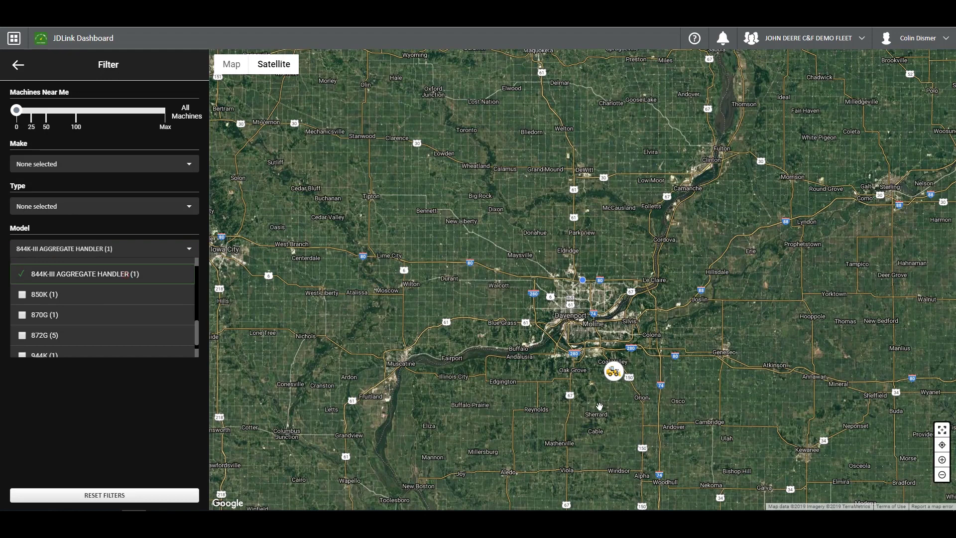
click(613, 371)
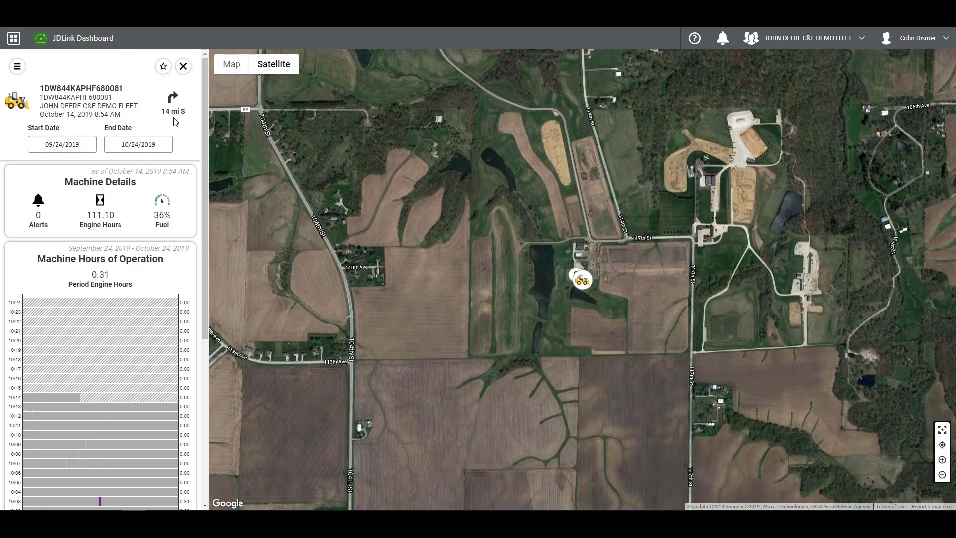
- Star the 844K-III AGGREGATE HANDLER as a favorite machine
click(164, 68)
- Set the start date to 09/12/2019, then check the machine's alerts and find none
click(71, 145)
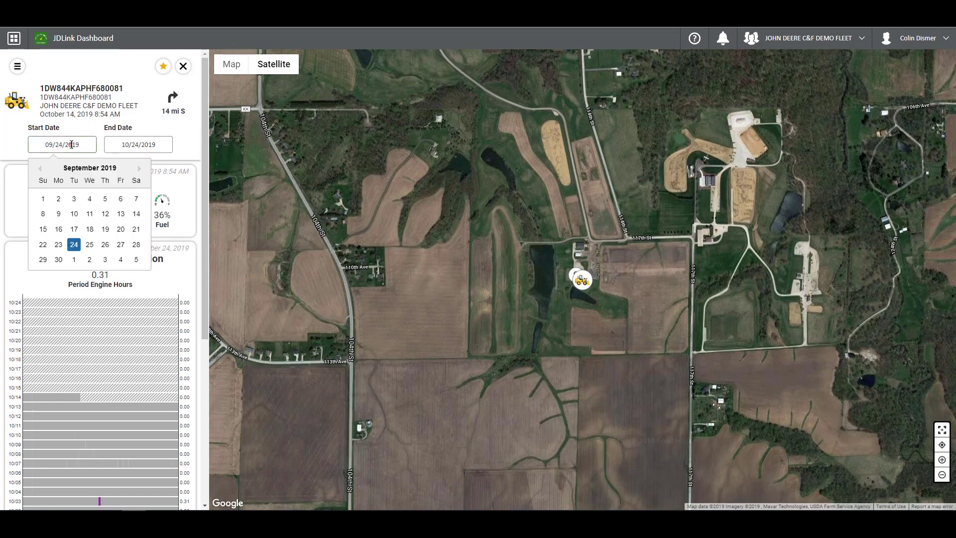
click(105, 216)
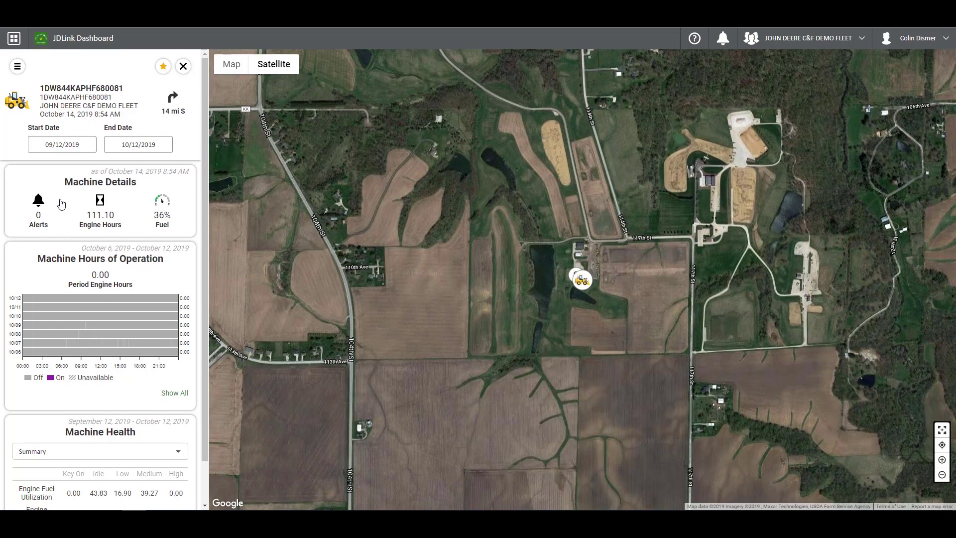
click(40, 205)
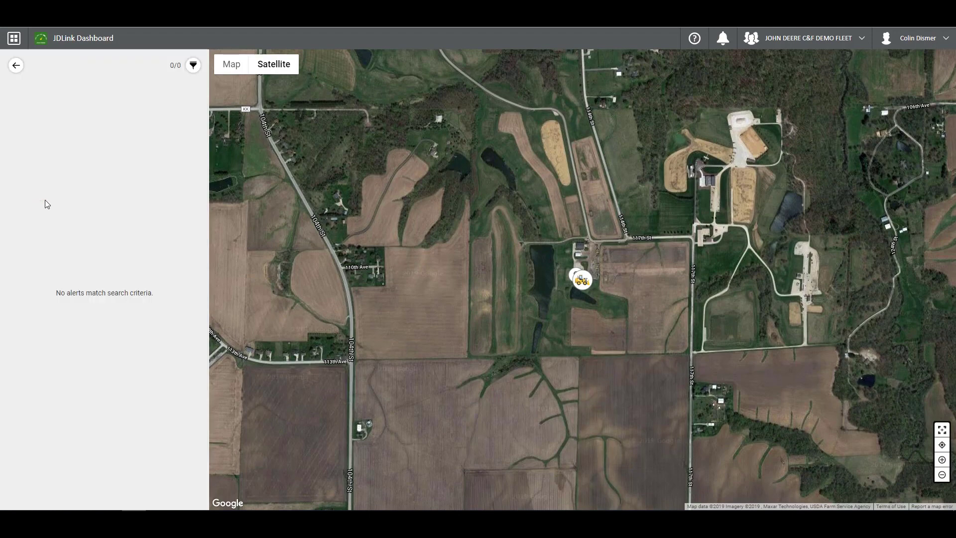
click(15, 66)
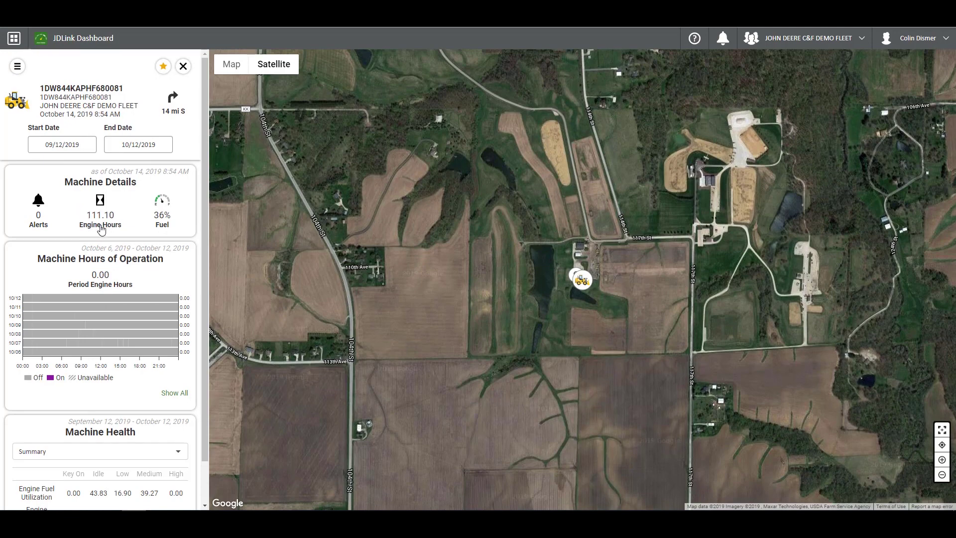
- Show all machine hours for Sep 12–Oct 12 (0.31 hours) and expand the Machine Health Summary list
scroll(101, 228, down, 1)
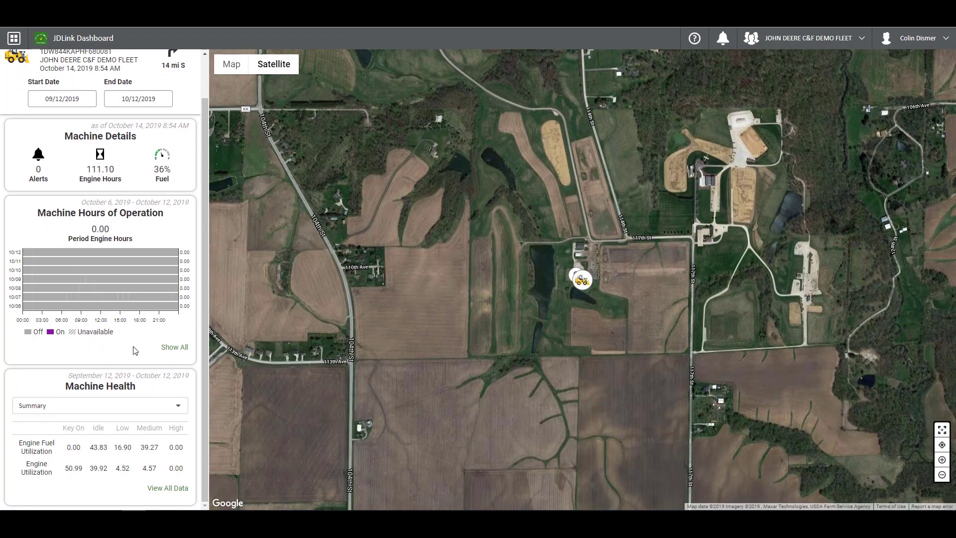
click(172, 351)
scroll(153, 312, down, 2)
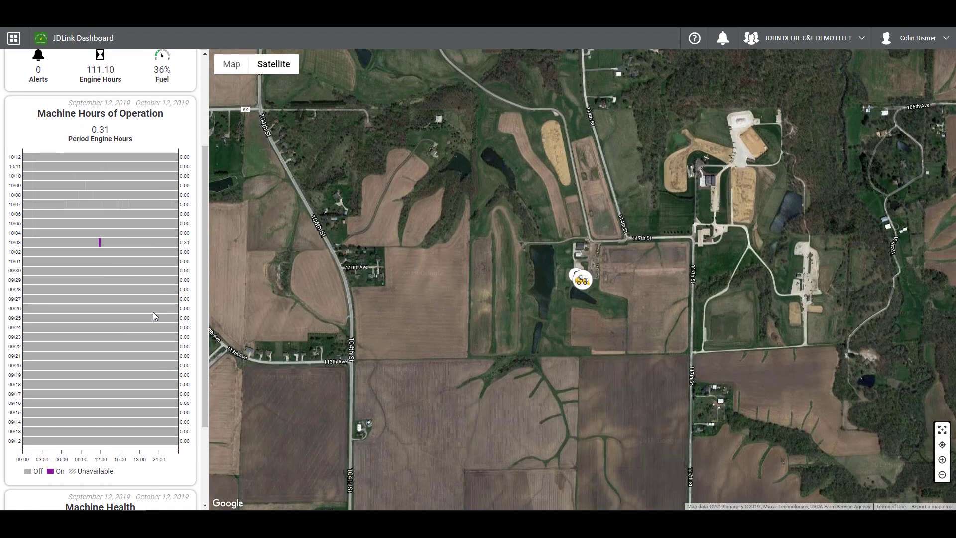
scroll(154, 314, down, 3)
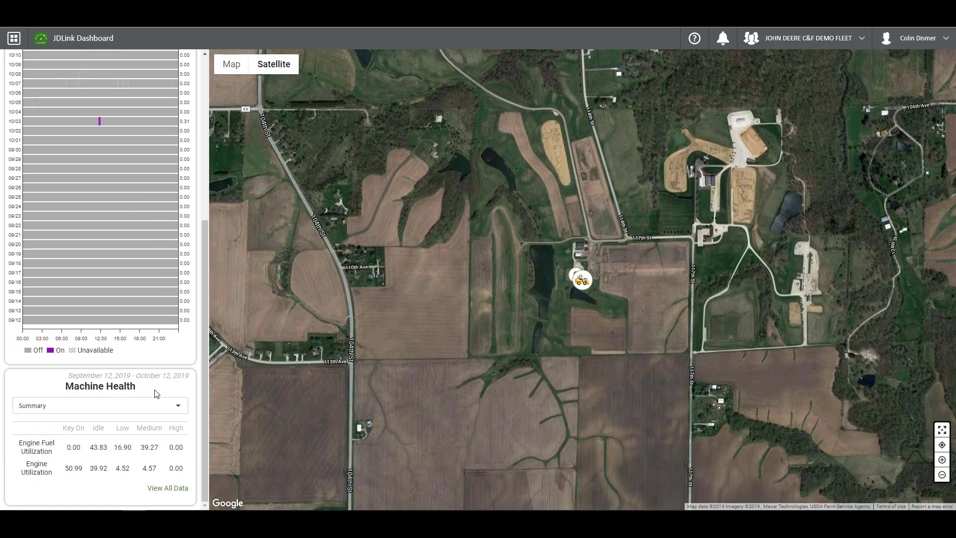
click(158, 408)
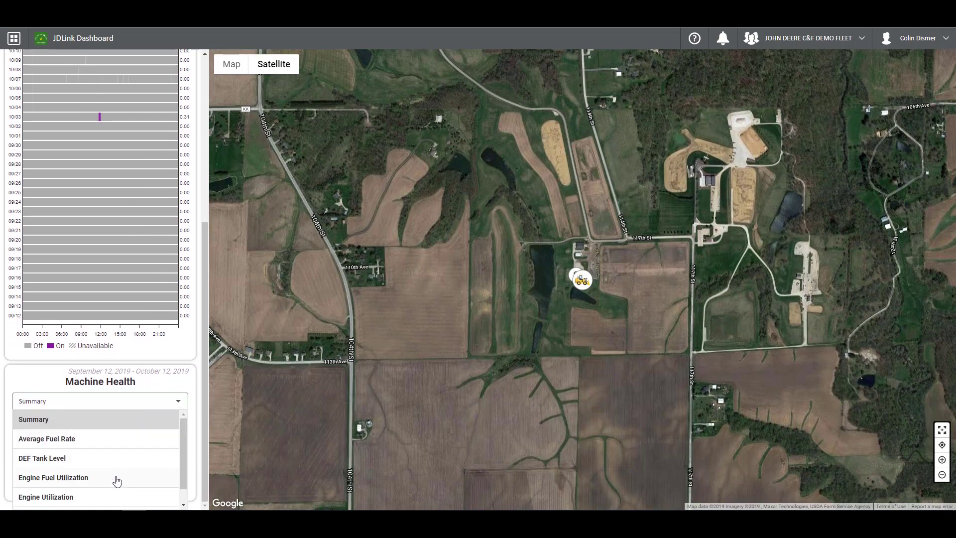
- Chart the Average Fuel Rate (1.86 gal/hr) and go to View All Data
click(100, 440)
scroll(144, 411, down, 3)
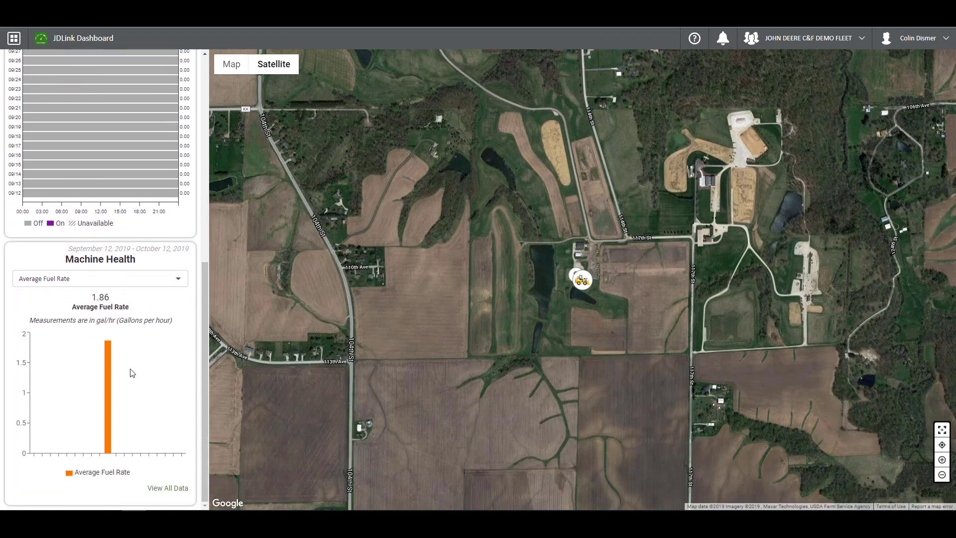
click(166, 489)
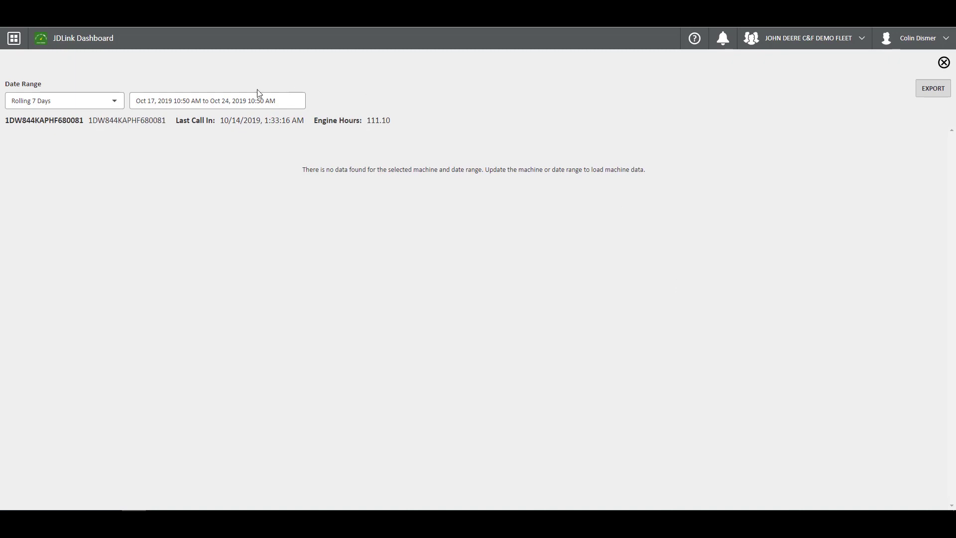
- Set the date range to This Month (Oct 1–24, 2019) and prepare a CSV Details export
click(114, 101)
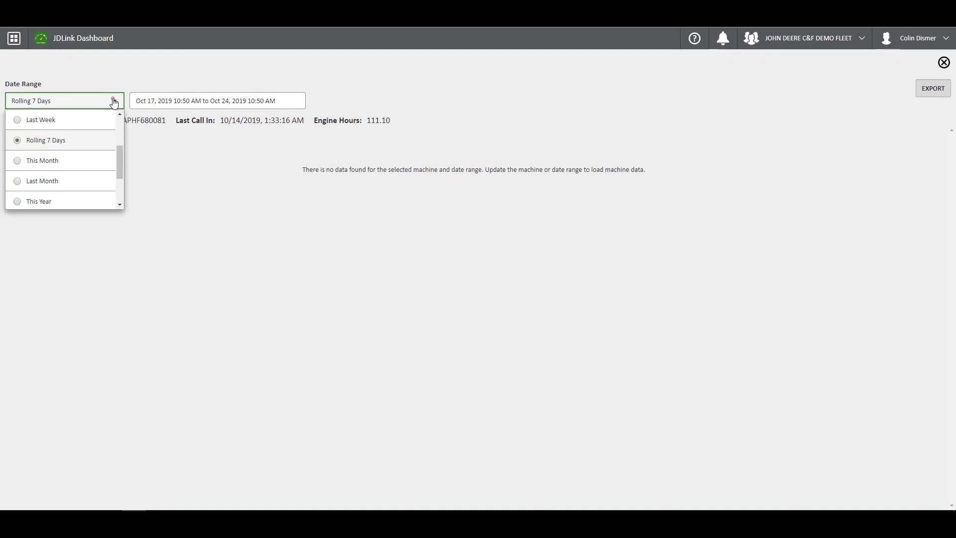
click(84, 160)
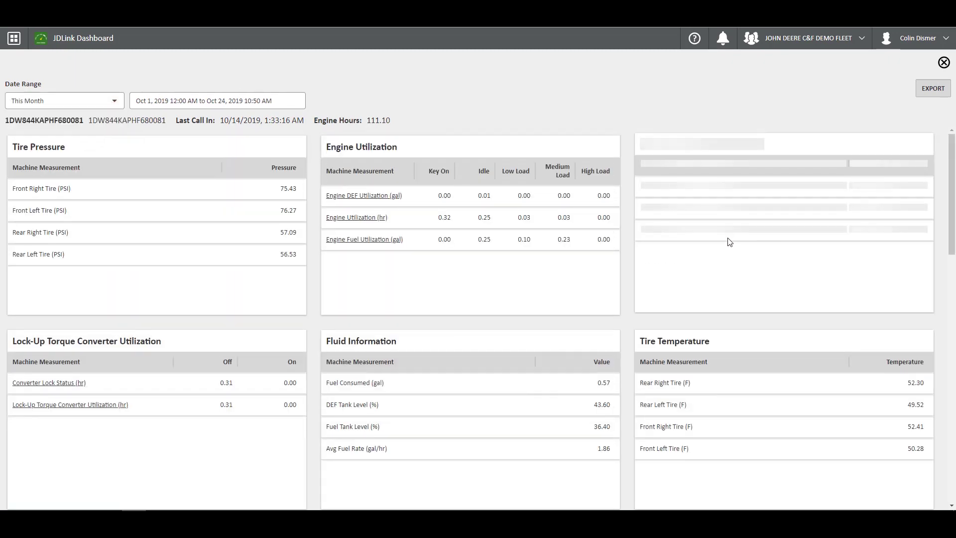
scroll(667, 240, down, 1)
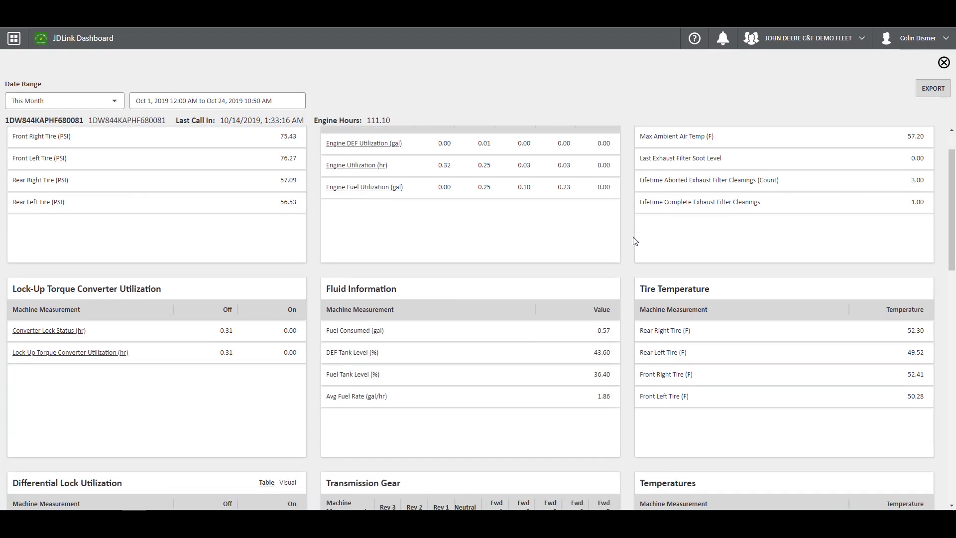
scroll(634, 241, down, 1)
scroll(631, 242, down, 2)
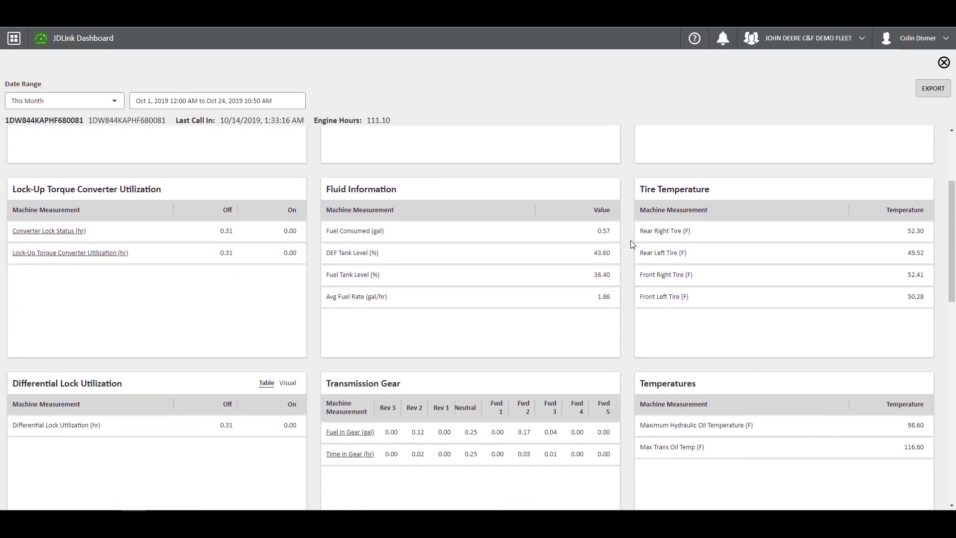
scroll(630, 240, down, 1)
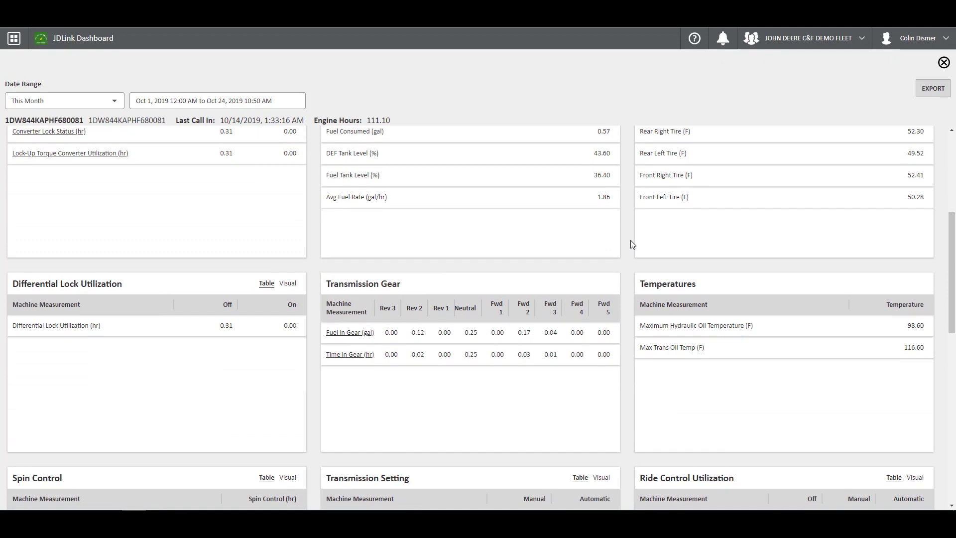
scroll(630, 239, down, 1)
scroll(630, 240, down, 2)
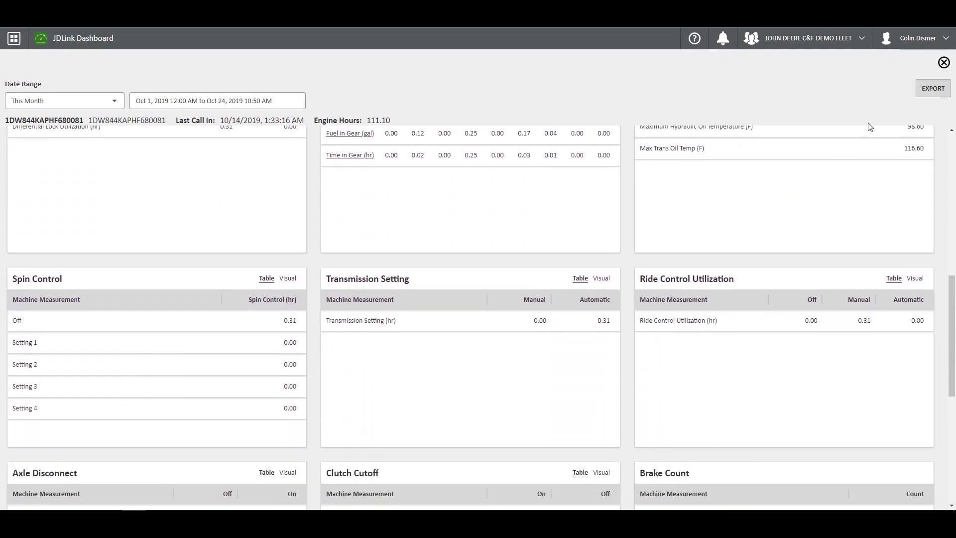
click(938, 91)
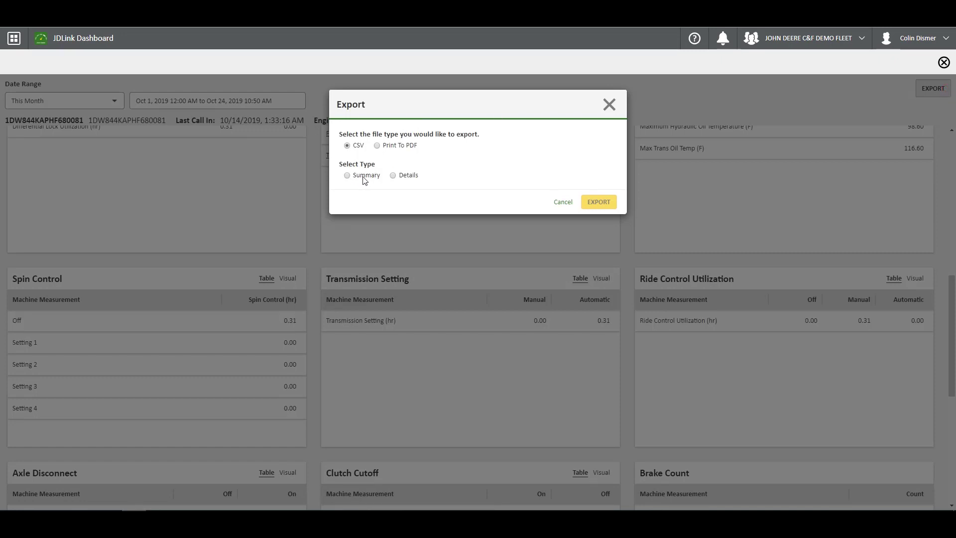
click(393, 176)
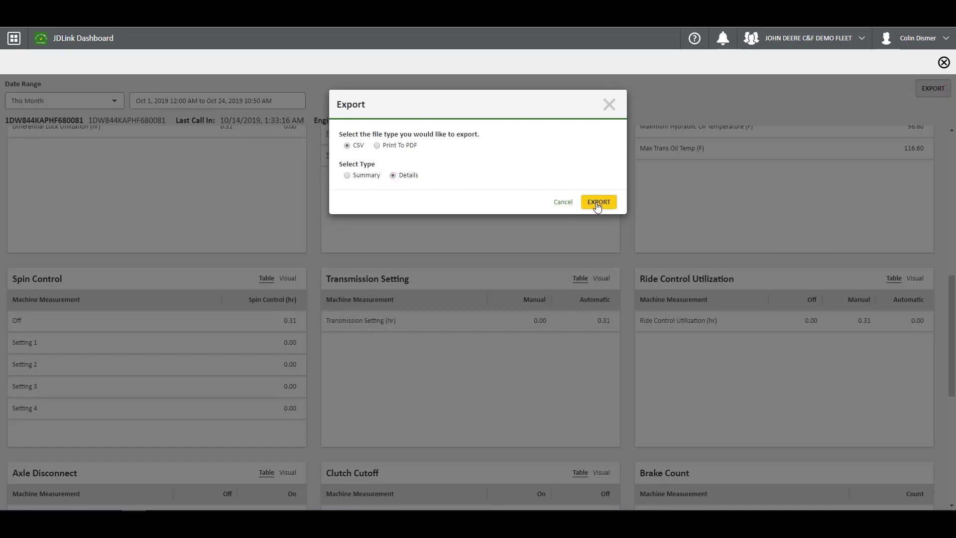